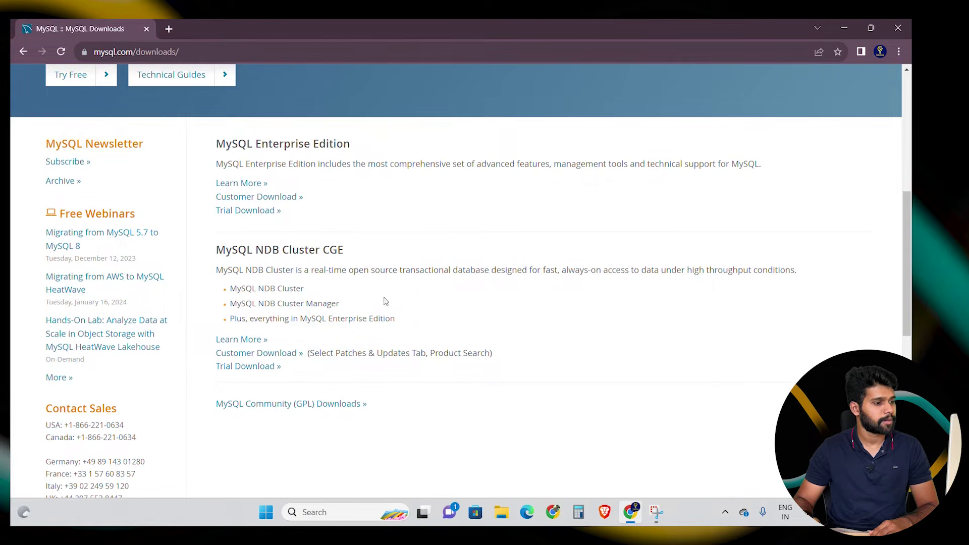
- Go through MySQL Community Downloads to the Windows installer and pick the 288.6M MSI download
click(336, 406)
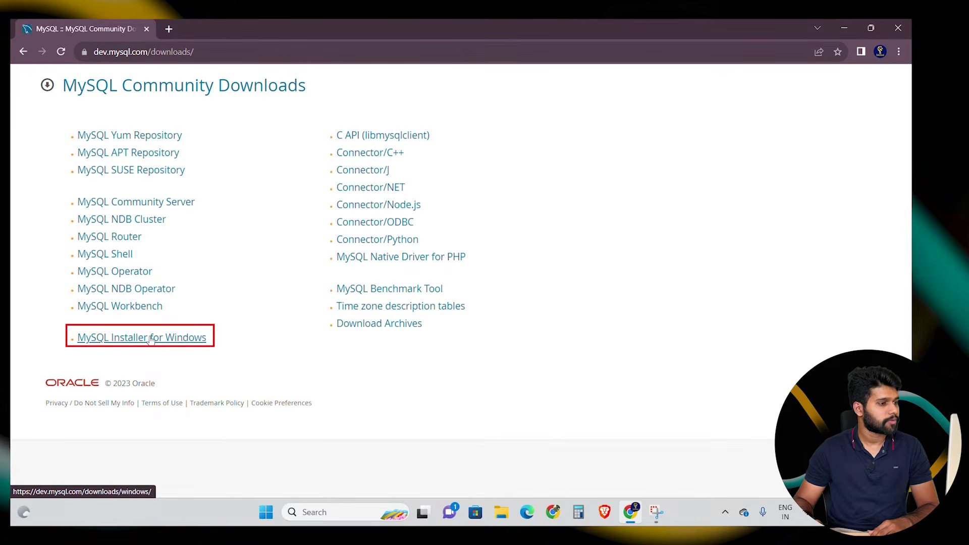
click(181, 341)
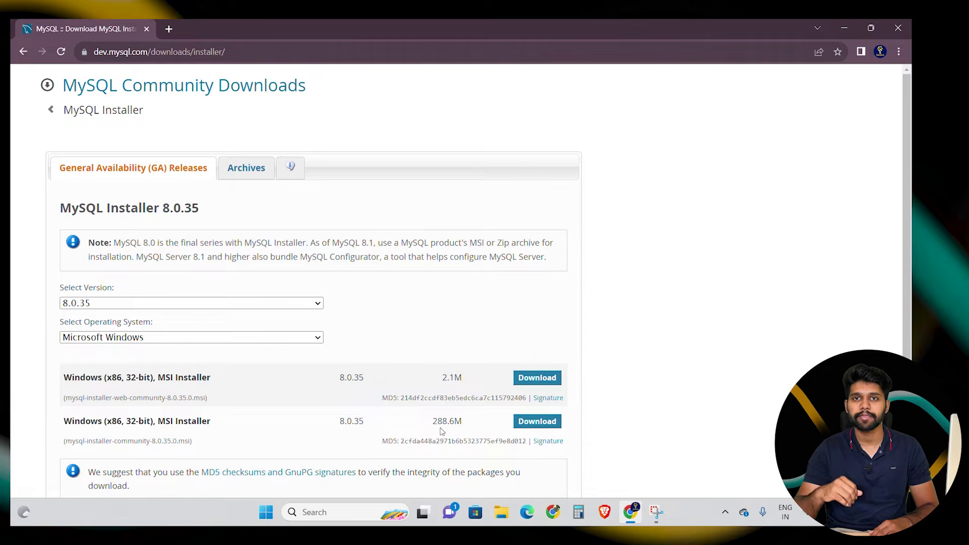
click(536, 424)
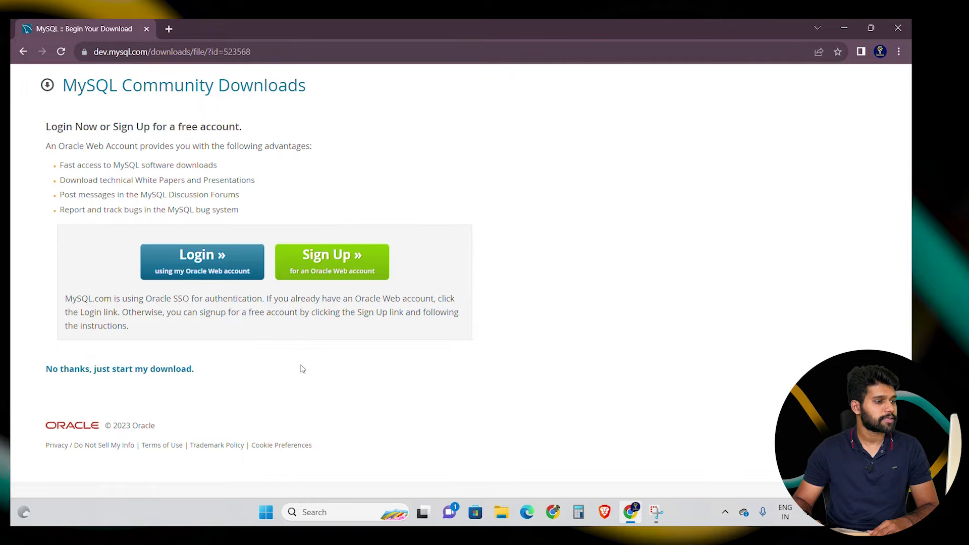
- Download the MySQL installer without an Oracle login and find it in File Explorer
click(170, 371)
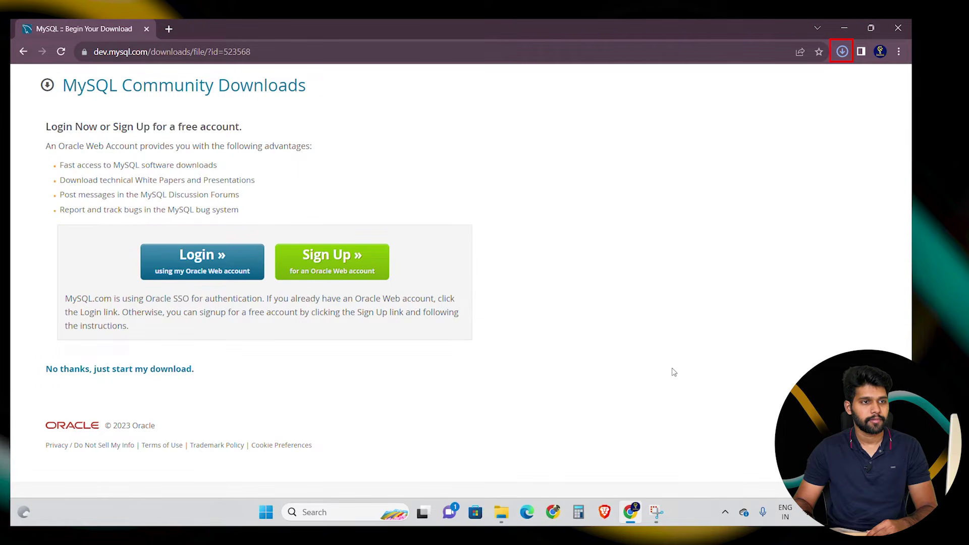
click(674, 330)
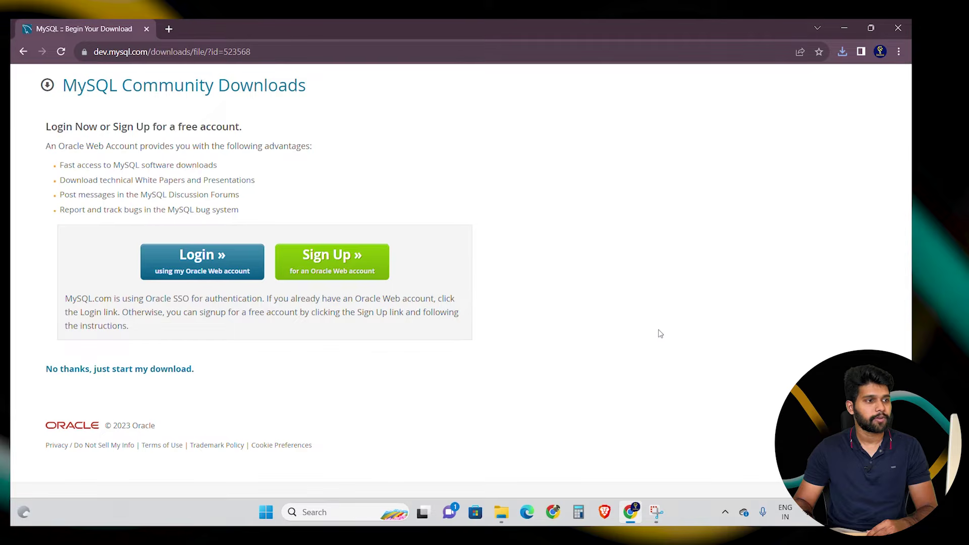
click(501, 519)
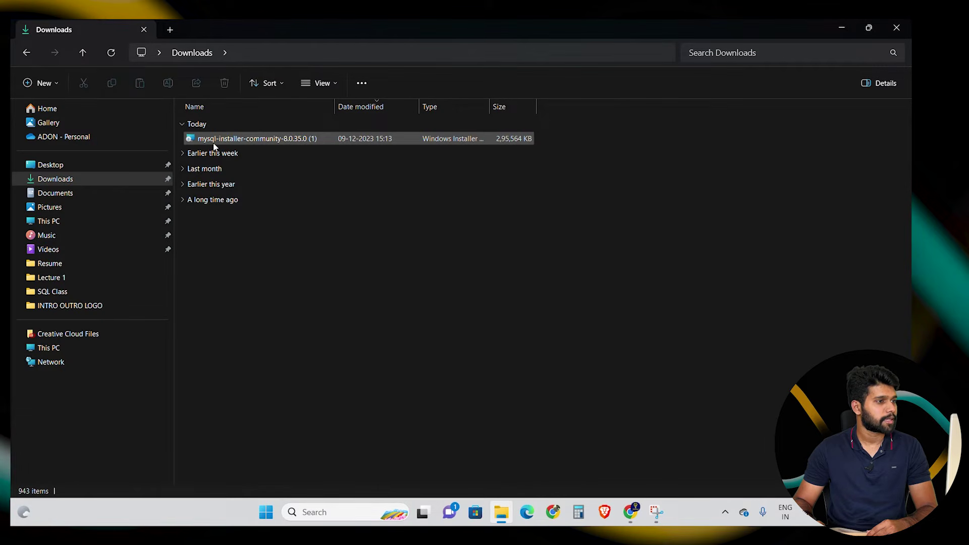
- Run mysql-installer-community-8.0.35.0 from Downloads, allowing it past the security warning
click(288, 139)
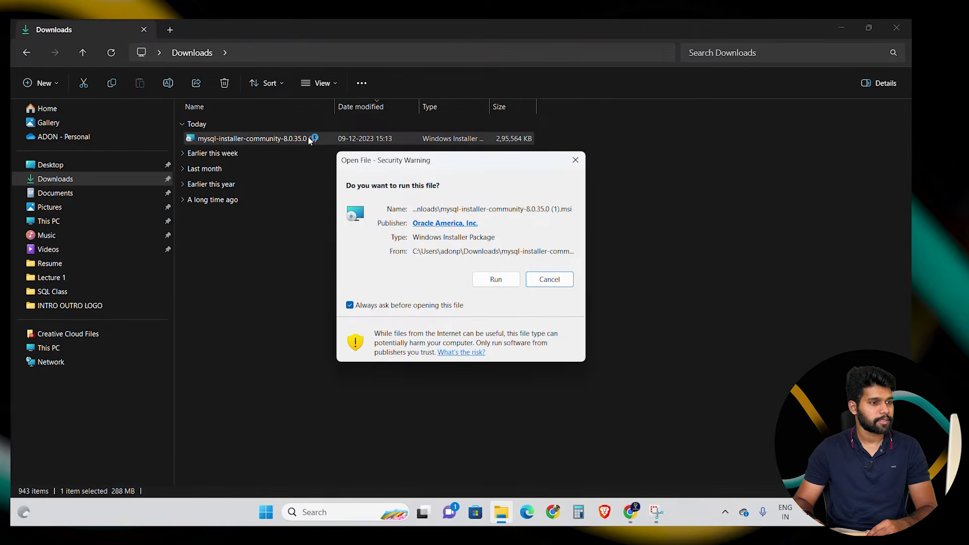
click(494, 279)
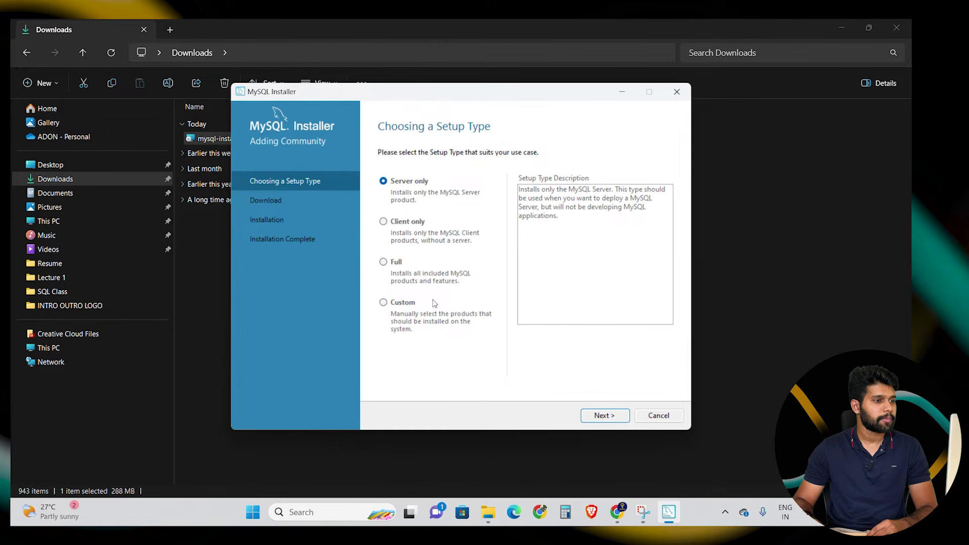
- Choose the Full setup type and accept the existing install path warning
click(385, 264)
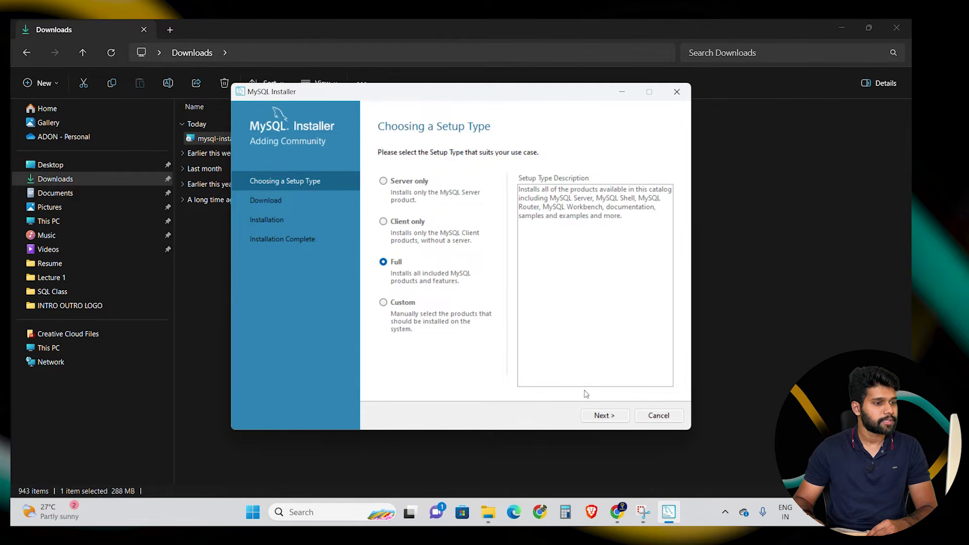
click(602, 416)
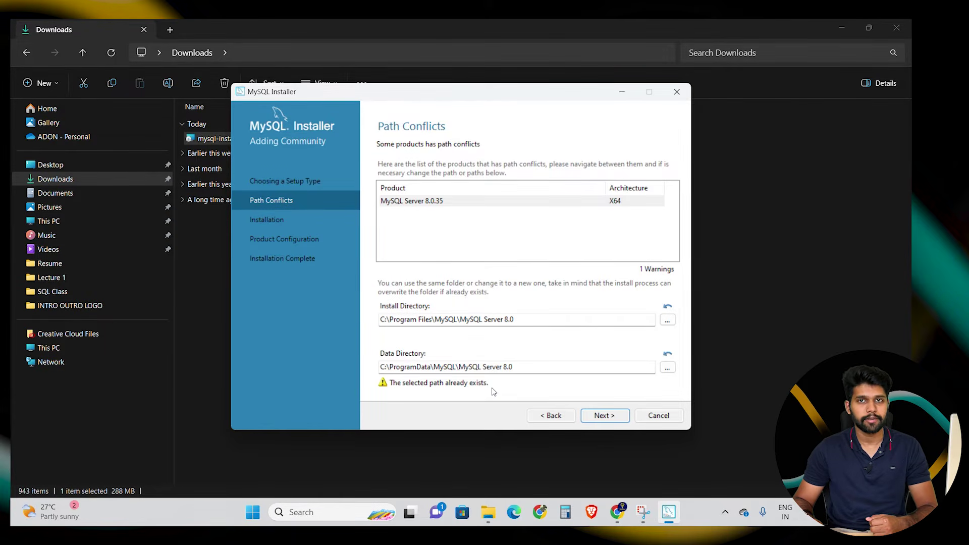
click(594, 416)
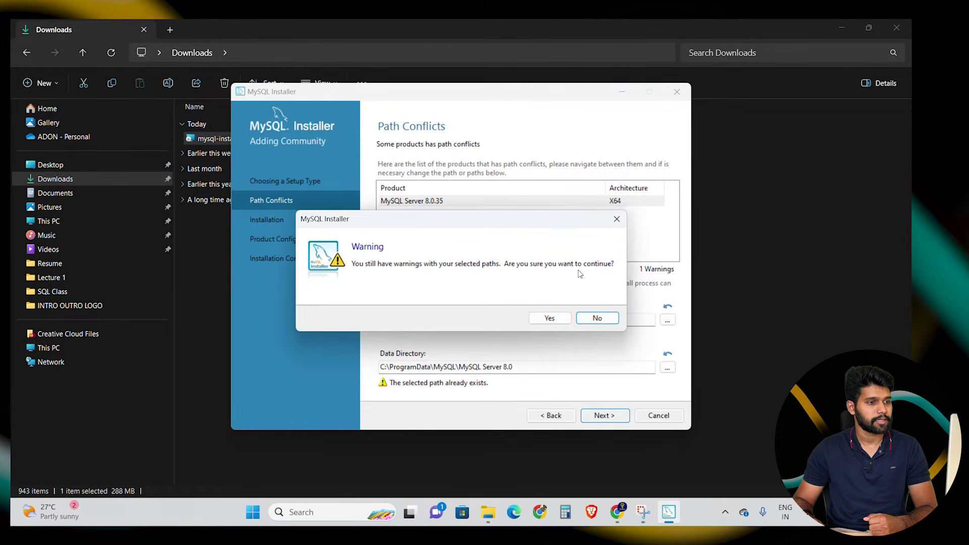
click(551, 319)
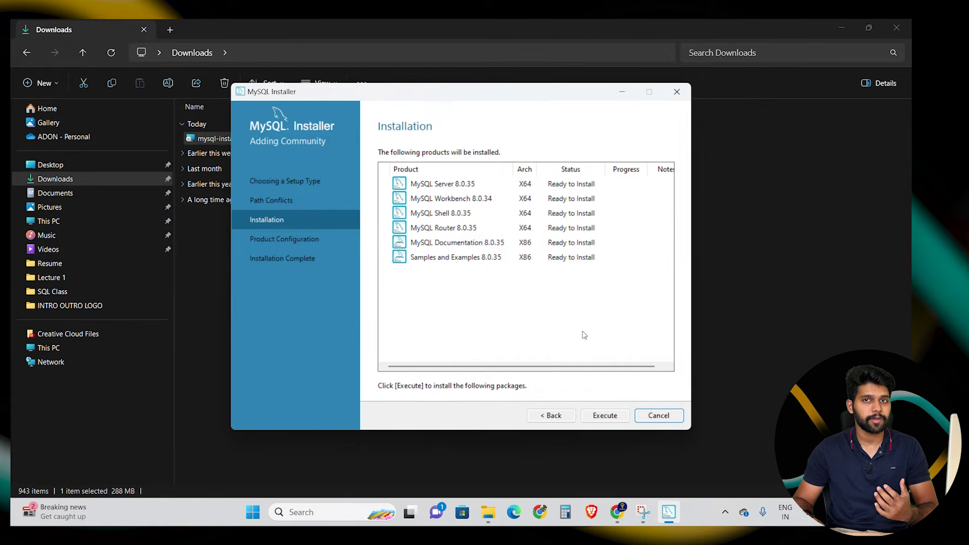
- Install all six products, including Server 8.0.35 and Workbench 8.0.34, then continue to Product Configuration
click(604, 416)
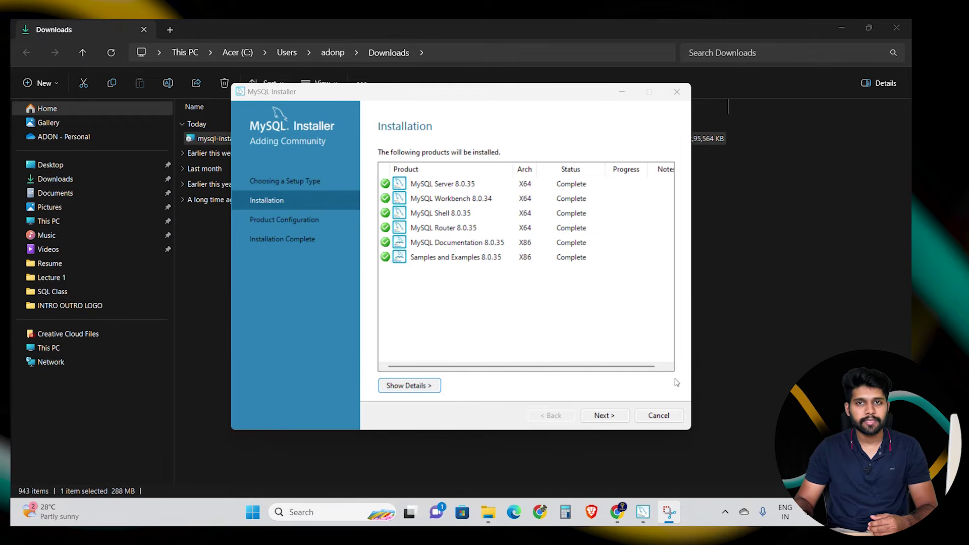
click(597, 419)
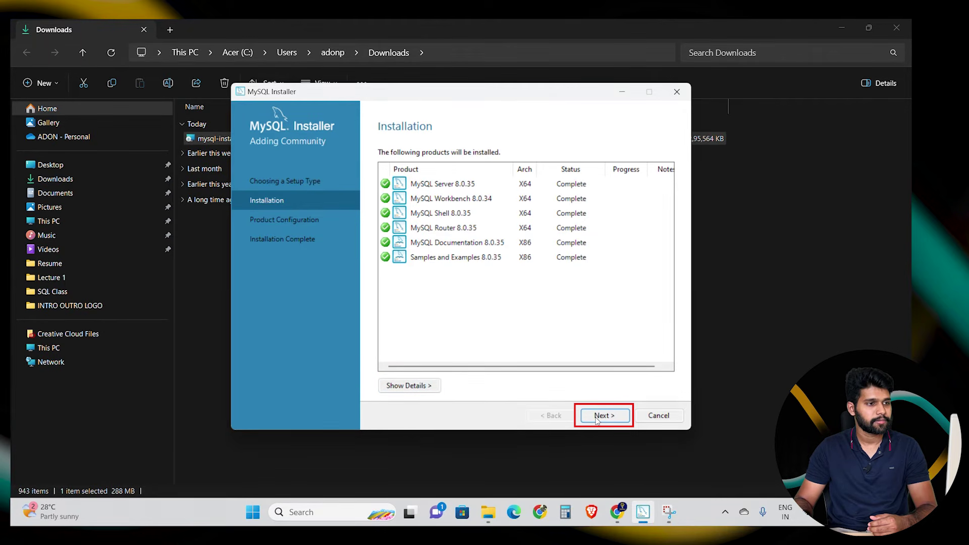
click(598, 420)
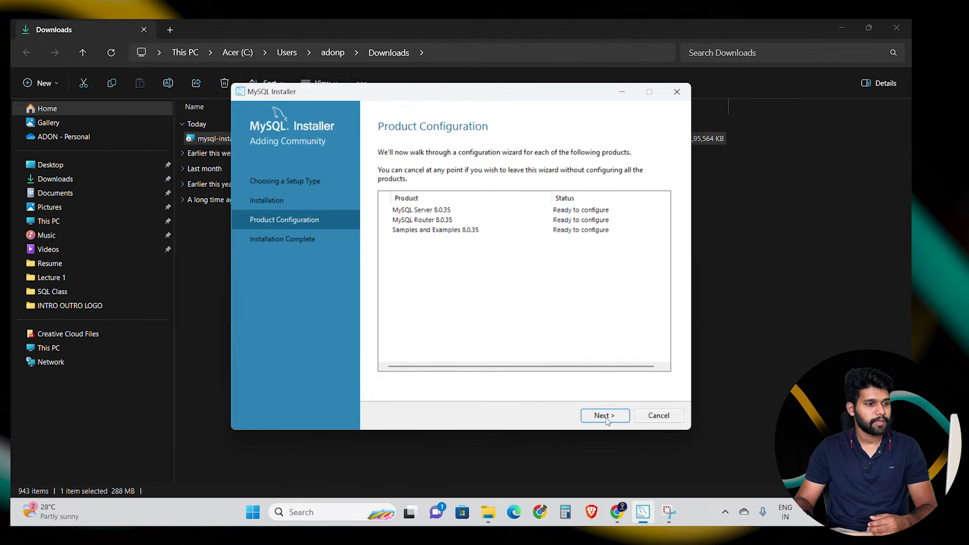
- Keep Development Computer on port 3306 and Strong Password Encryption for Server 8.0.35
click(605, 417)
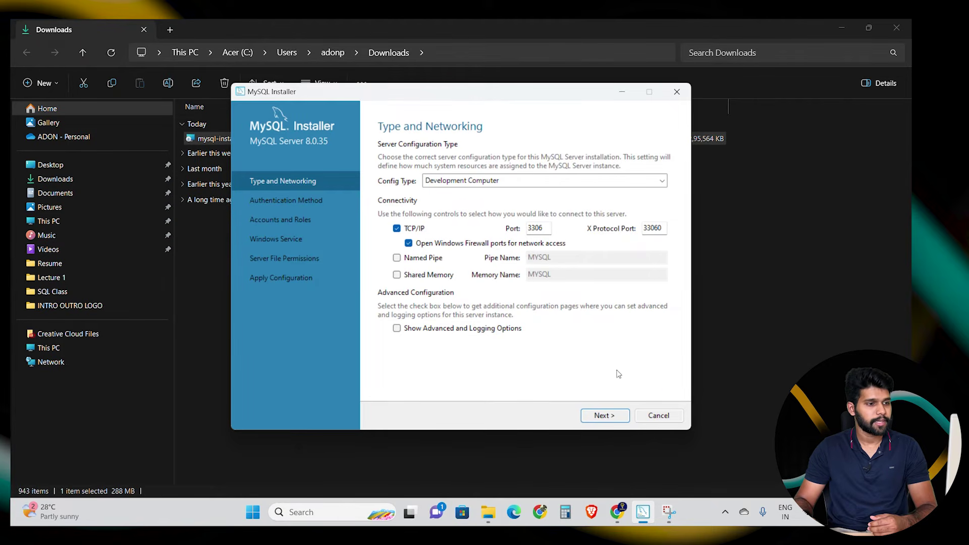
click(604, 415)
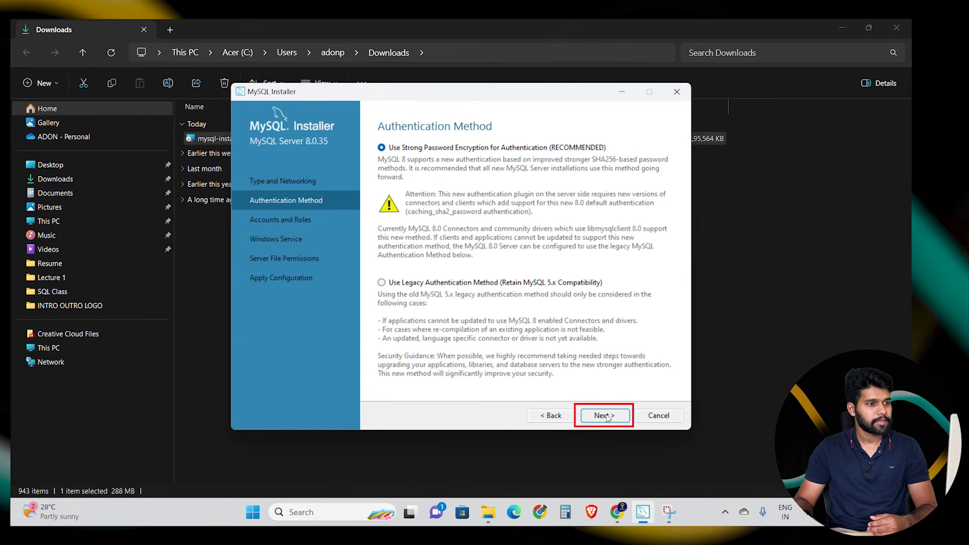
click(607, 414)
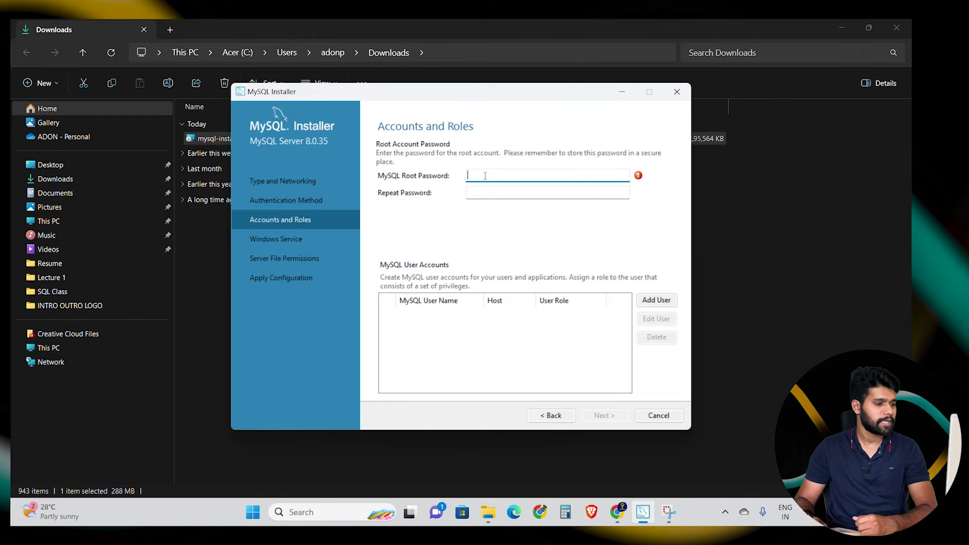
- Enter the MySQL root account password
text(a•••)
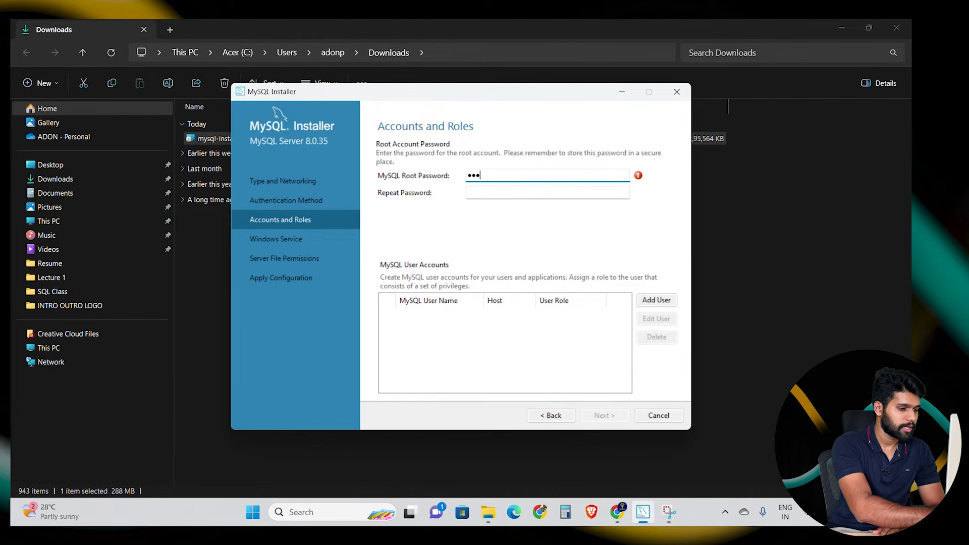
key(BackSpace)
key(BackSpace)
key(BackSpace)
key(BackSpace)
text(•••••)
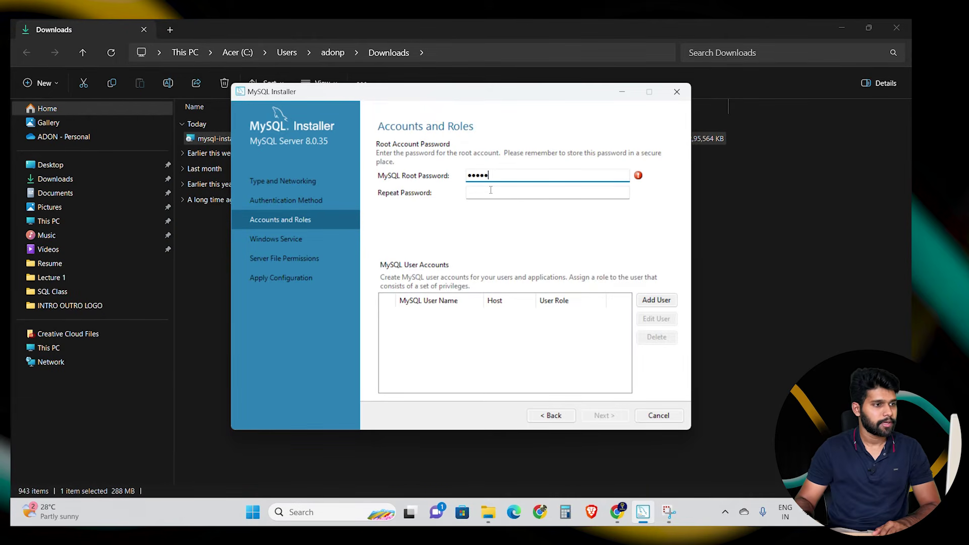
click(491, 190)
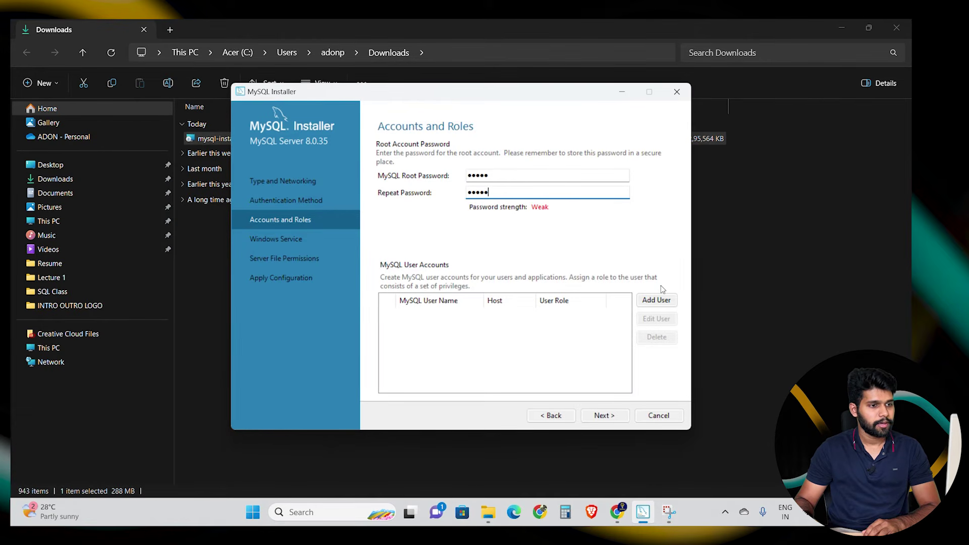
- Add a DB Admin user account and continue to the MySQL80 Windows Service settings
click(662, 304)
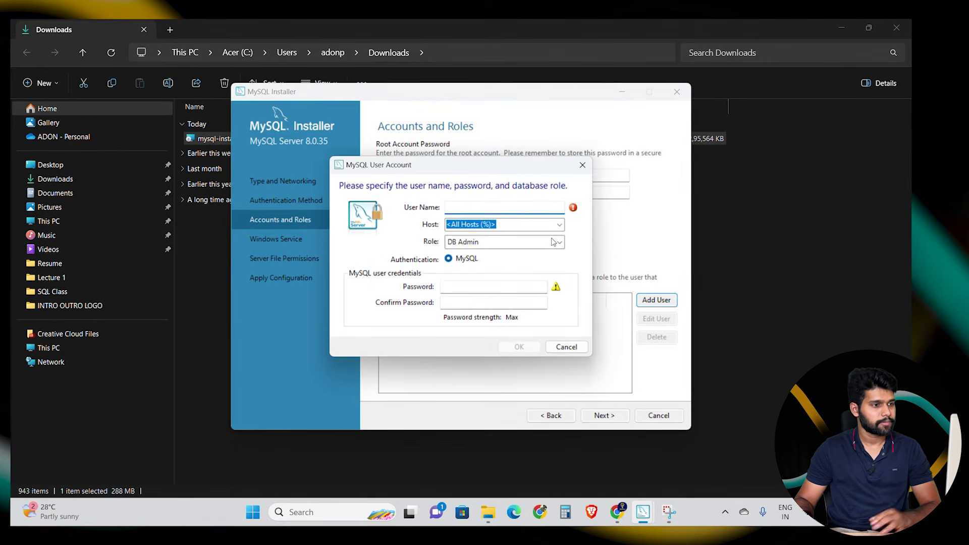
key(Caps_Lock)
text(A)
key(Caps_Lock)
text(don)
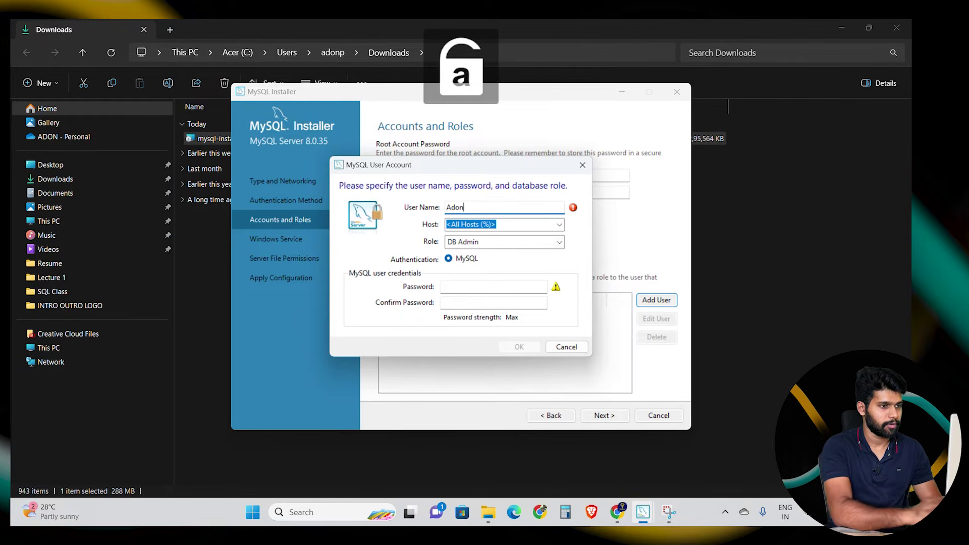
click(533, 348)
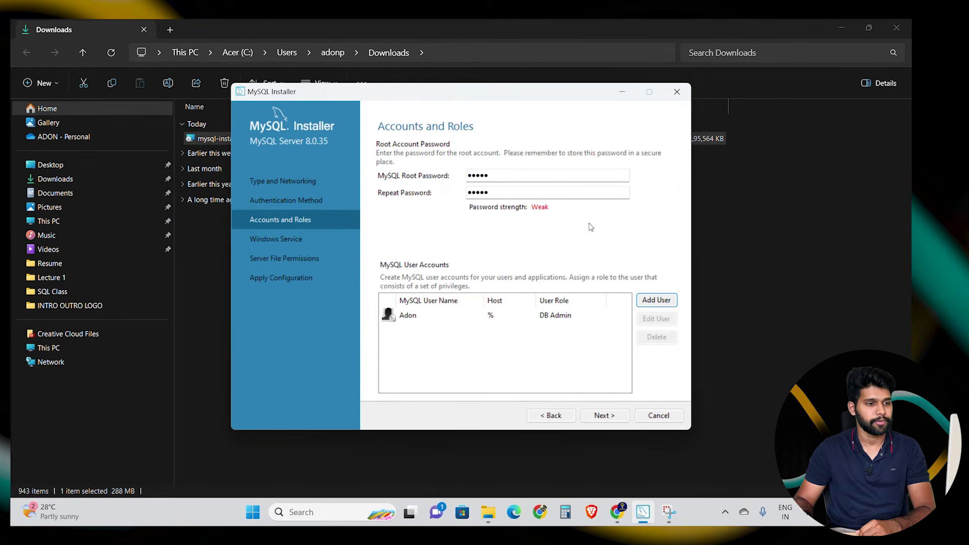
click(604, 416)
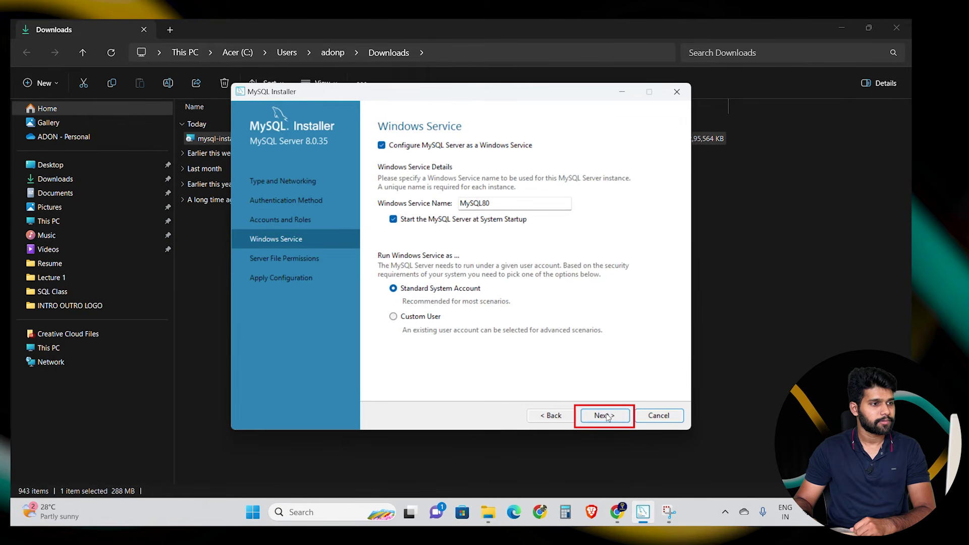
- Apply the default service and file-permission settings for Server 8.0.35, leaving Router unconfigured
click(606, 416)
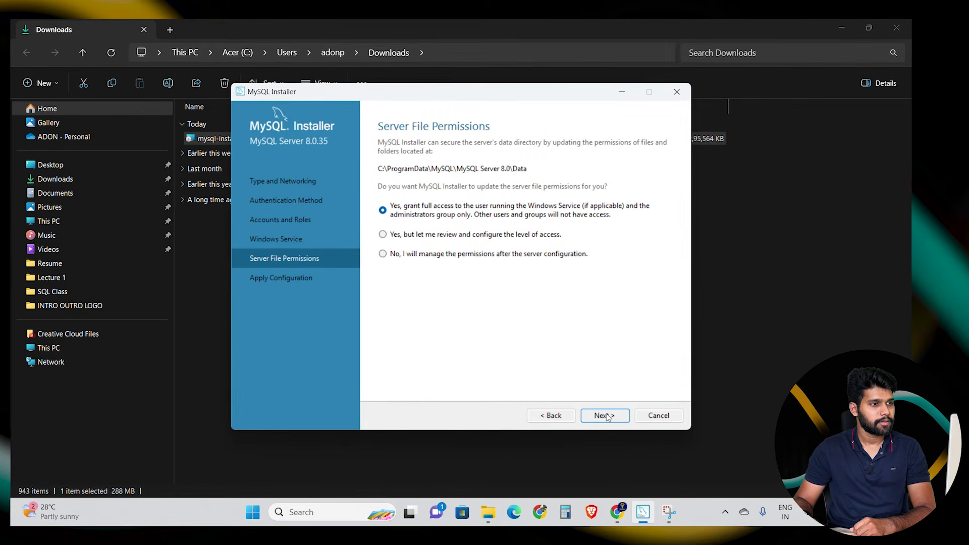
click(606, 415)
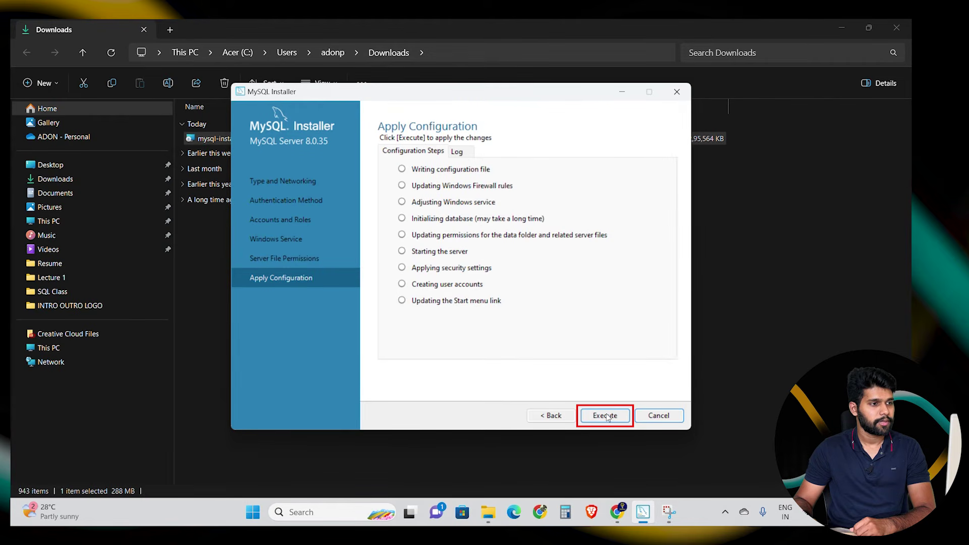
click(606, 415)
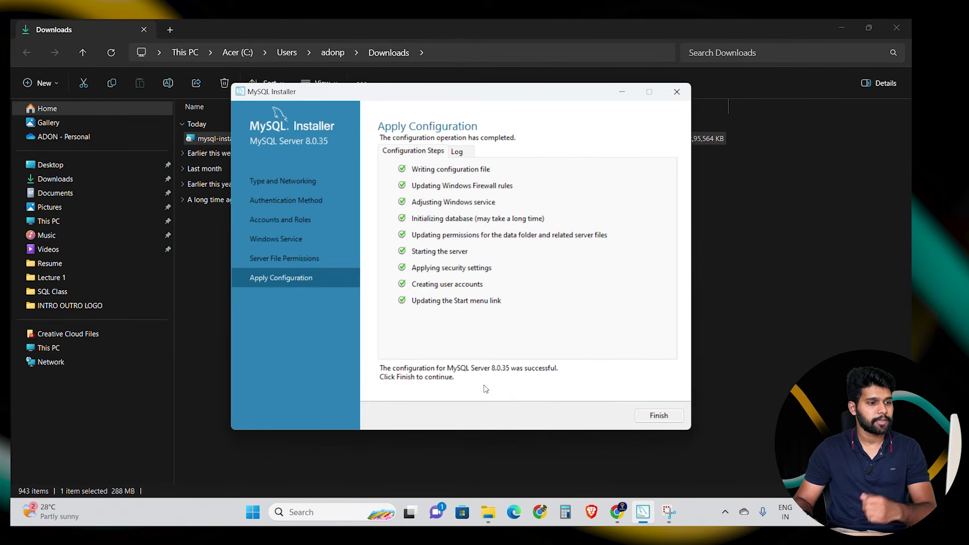
click(660, 416)
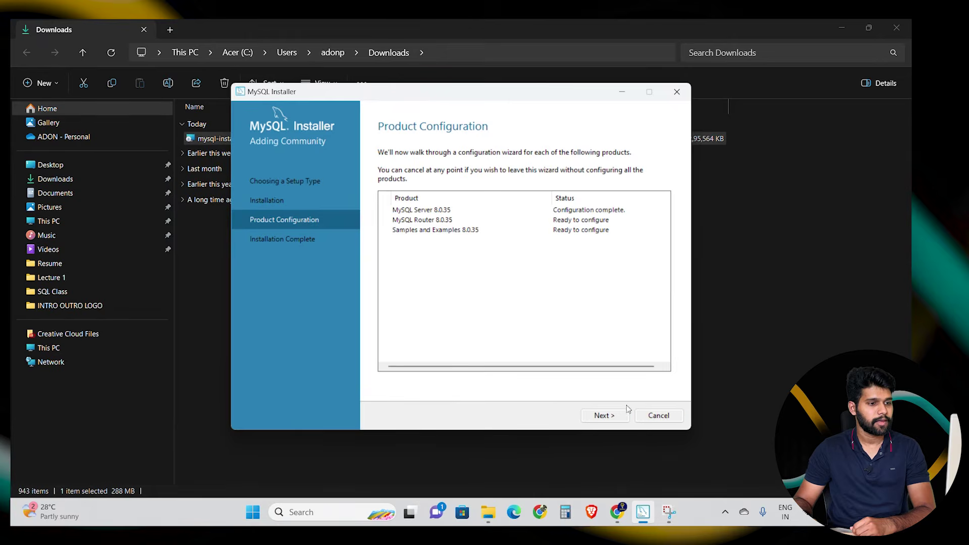
click(610, 420)
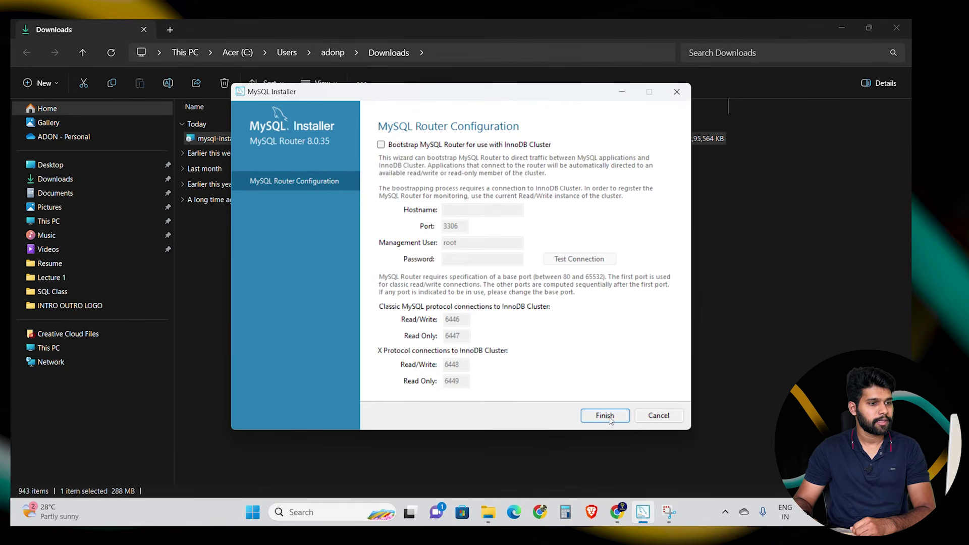
click(605, 416)
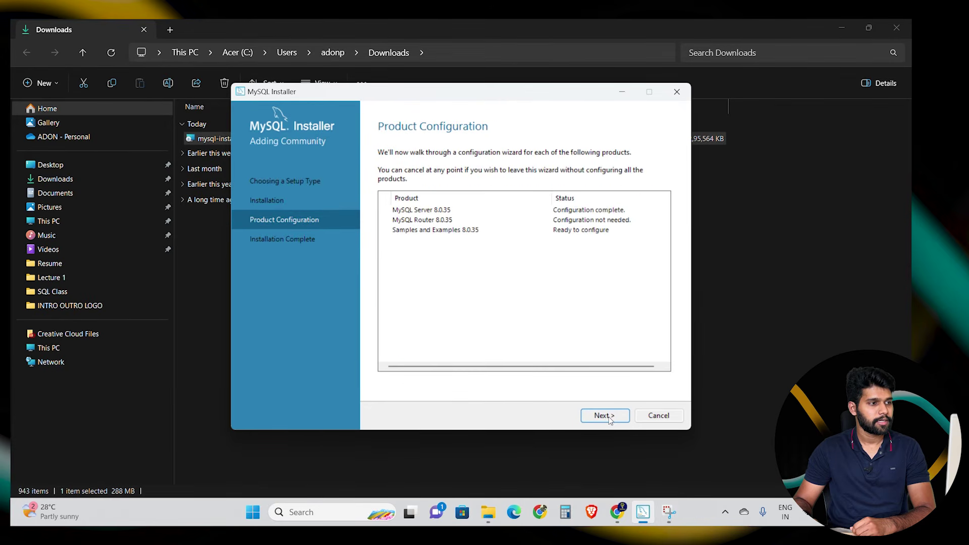
- Test the Samples and Examples connection to the server with the root password
click(605, 415)
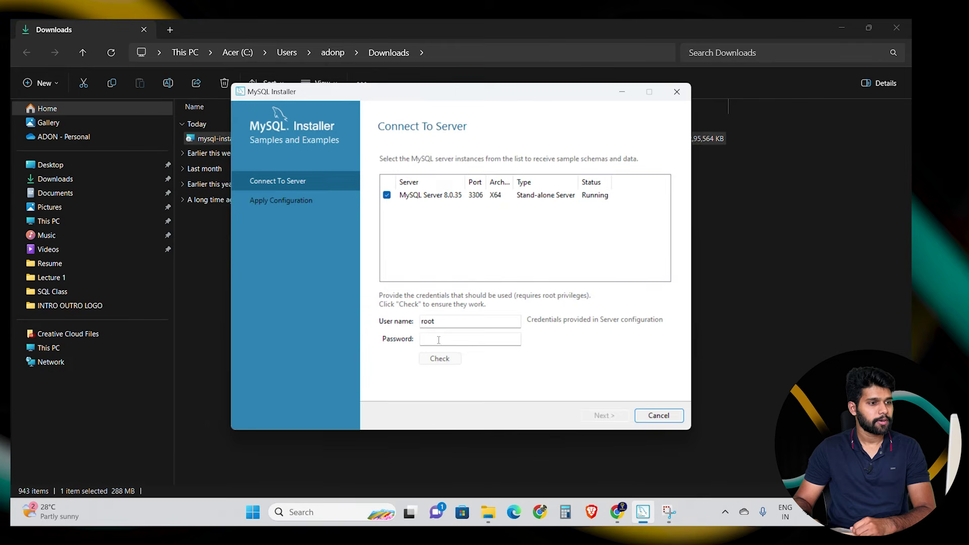
click(439, 340)
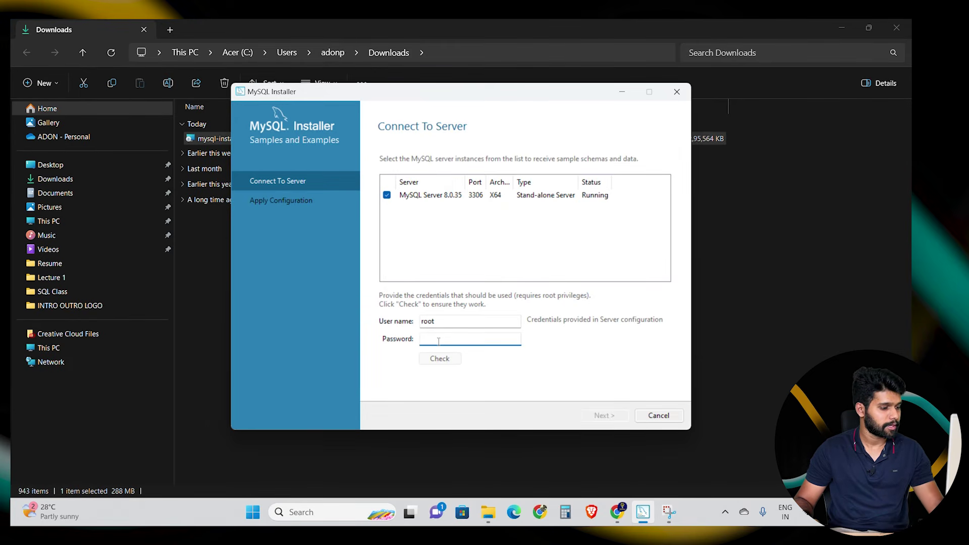
text(123)
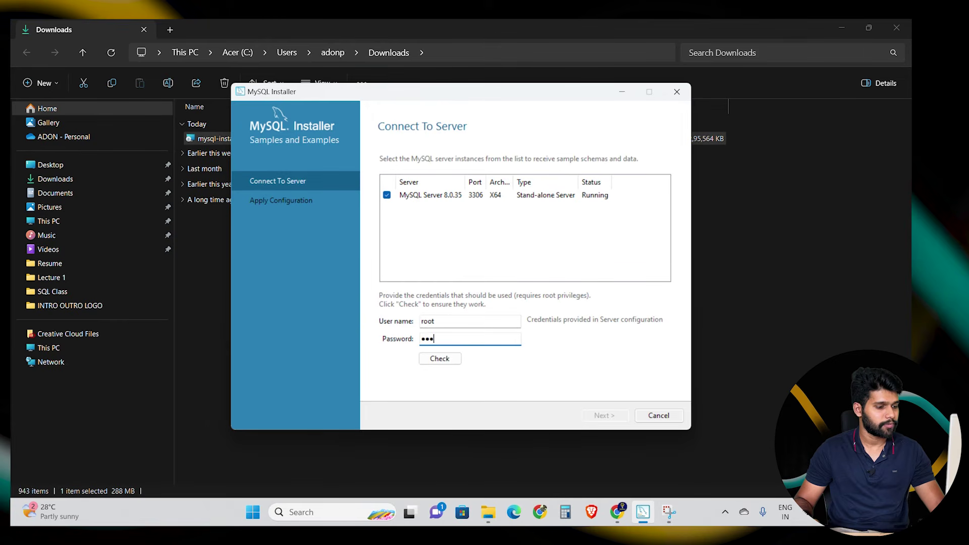
text(45)
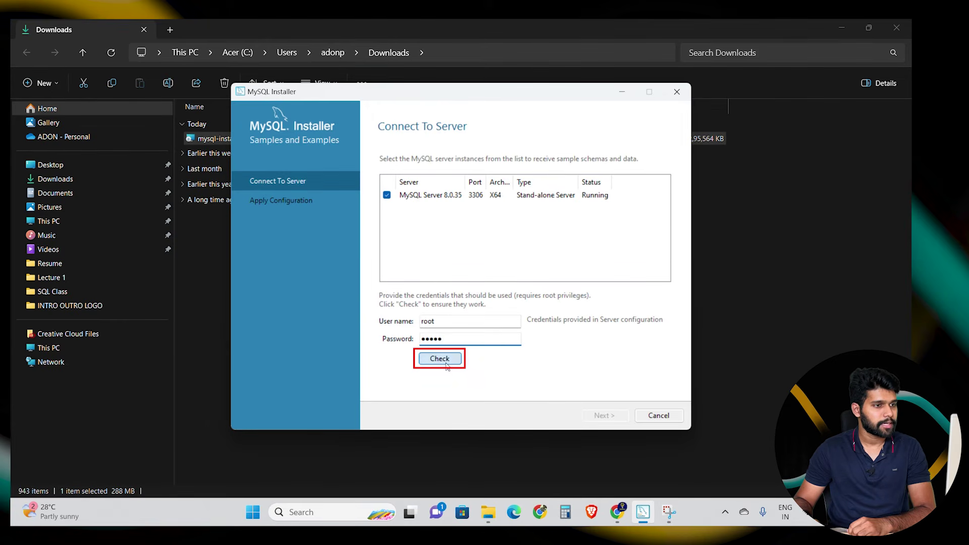
click(447, 363)
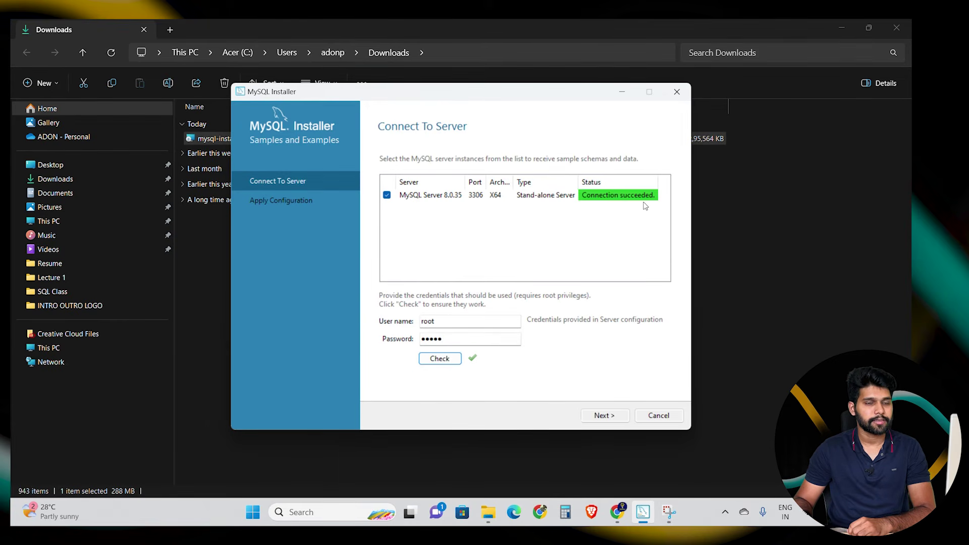
- Apply the Samples and Examples 8.0.35 configuration and reach Installation Complete
click(615, 417)
click(615, 417)
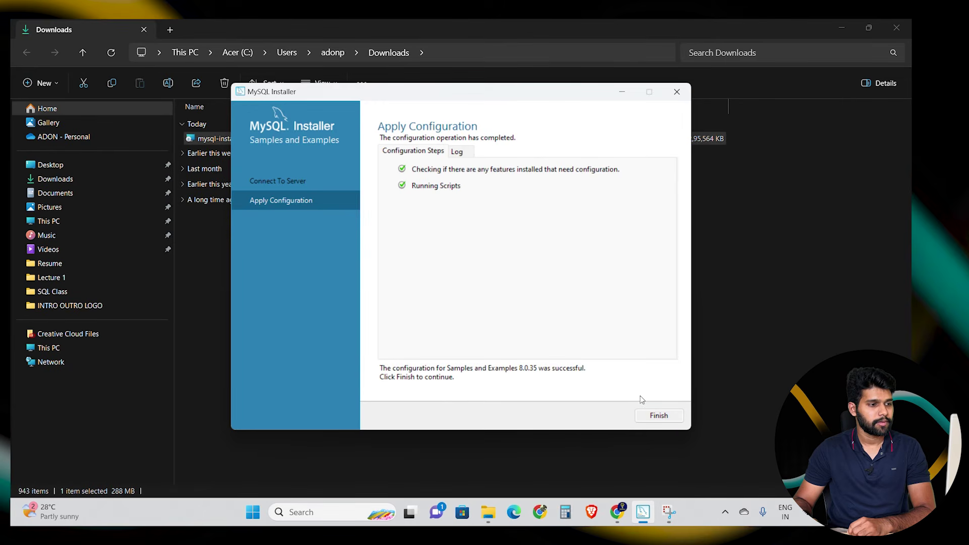
click(658, 416)
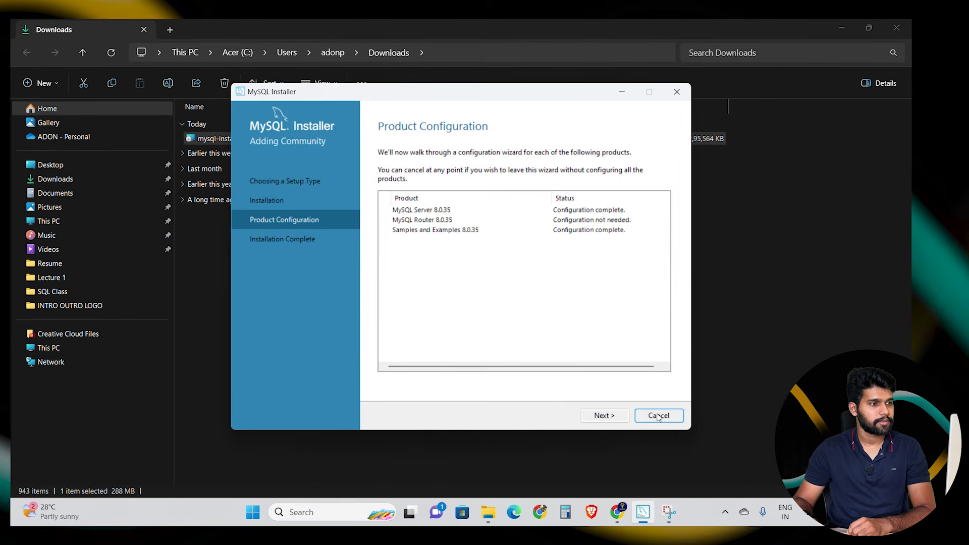
click(605, 416)
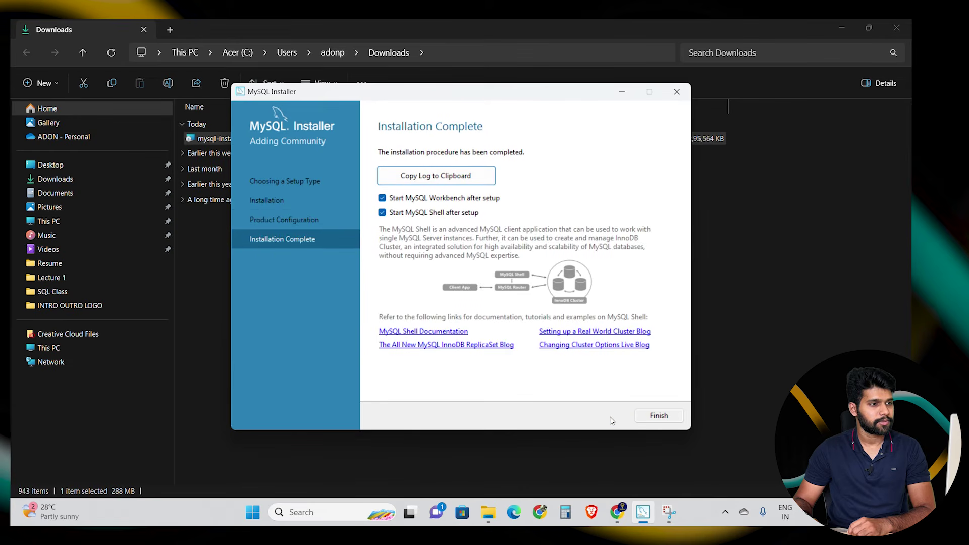
- Finish the installer and close the MySQL Shell and MySQL Workbench windows
click(657, 416)
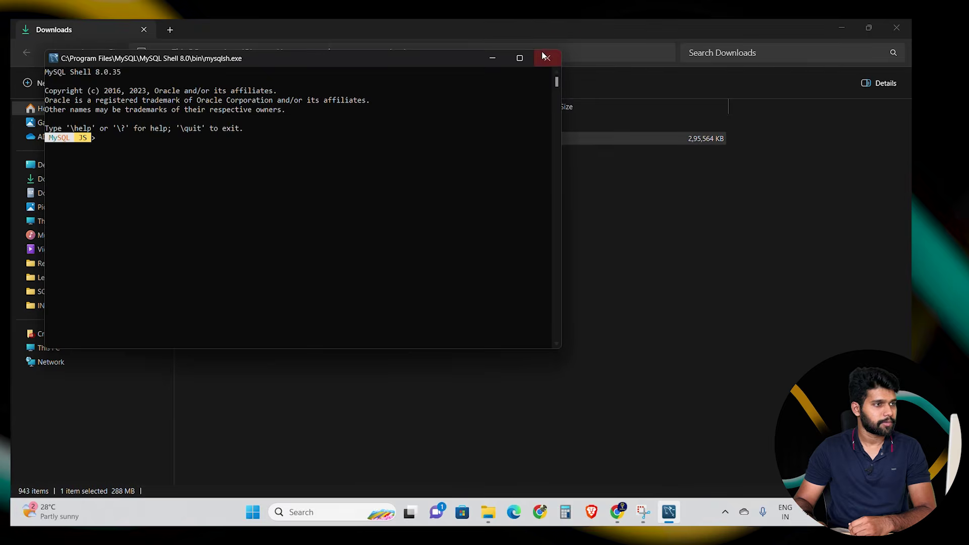
click(546, 60)
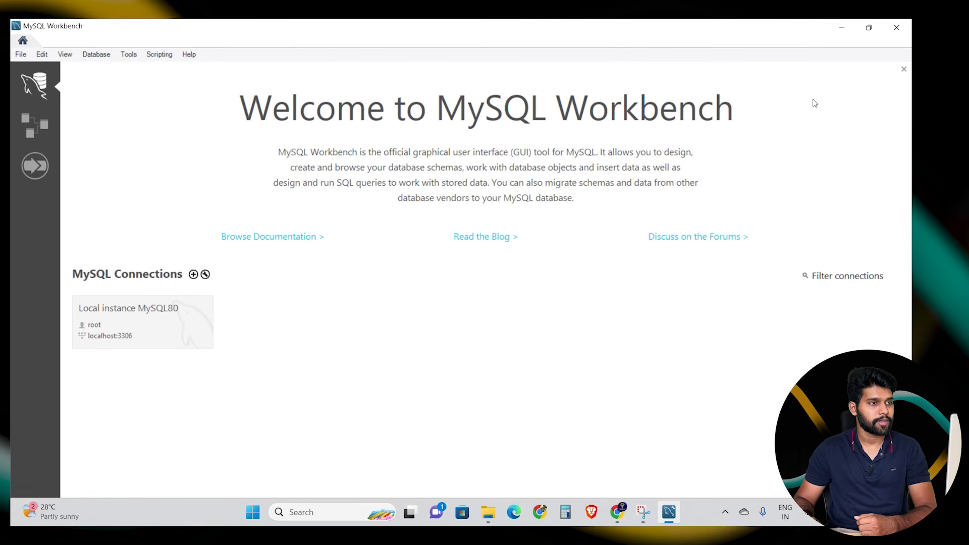
click(894, 26)
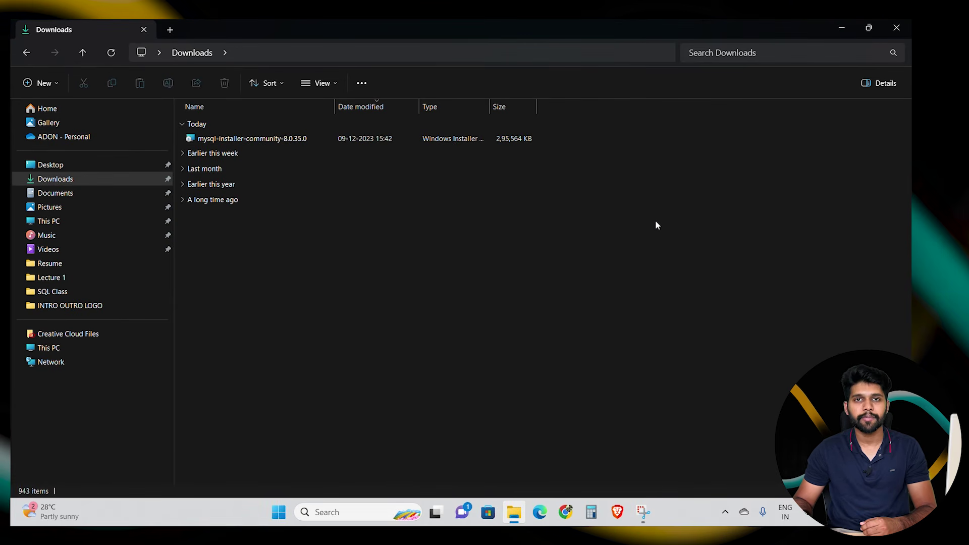
- Search Windows for 'mysql' and launch MySQL 8.0 Command Line Client from the results
click(342, 513)
text(mysql)
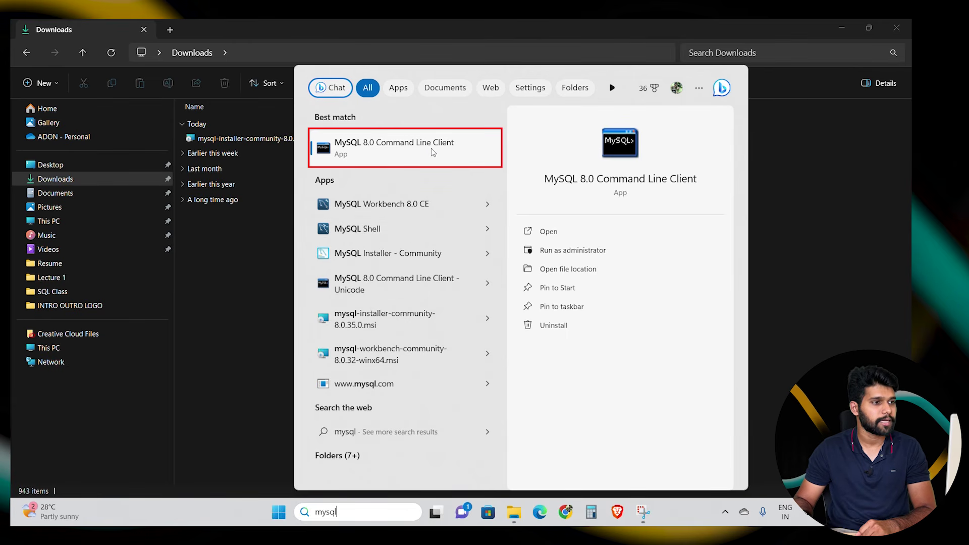
click(431, 151)
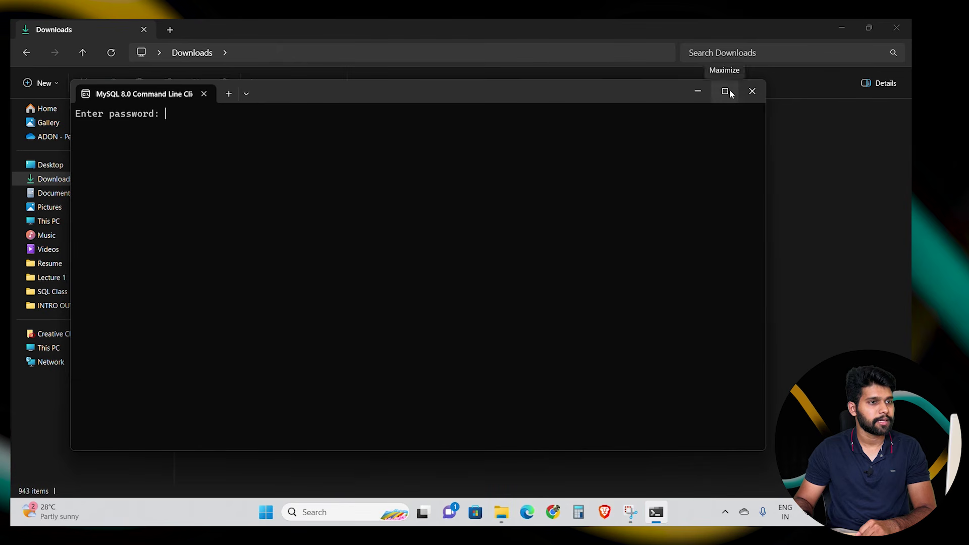
- Maximize the client window and log in with the root password to reach the mysql> prompt
click(726, 92)
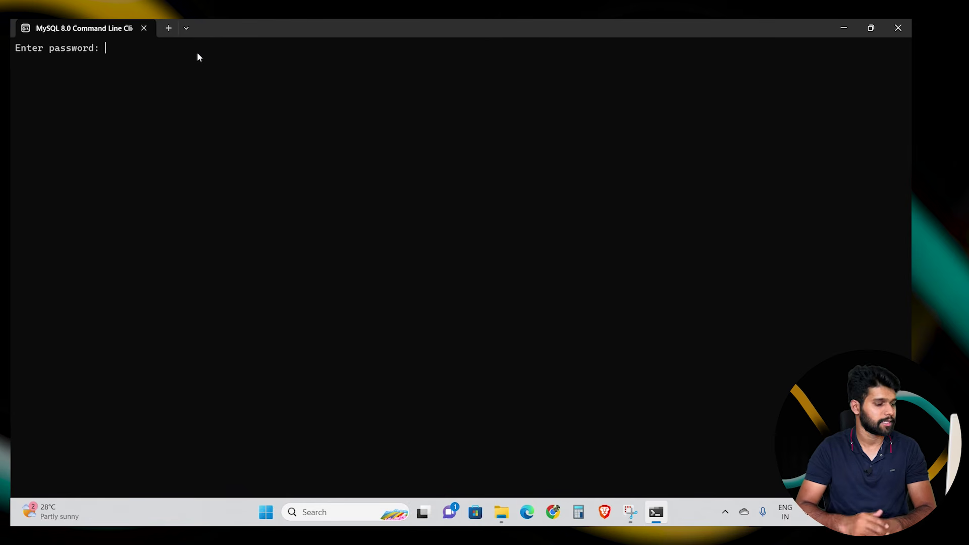
text(*****)
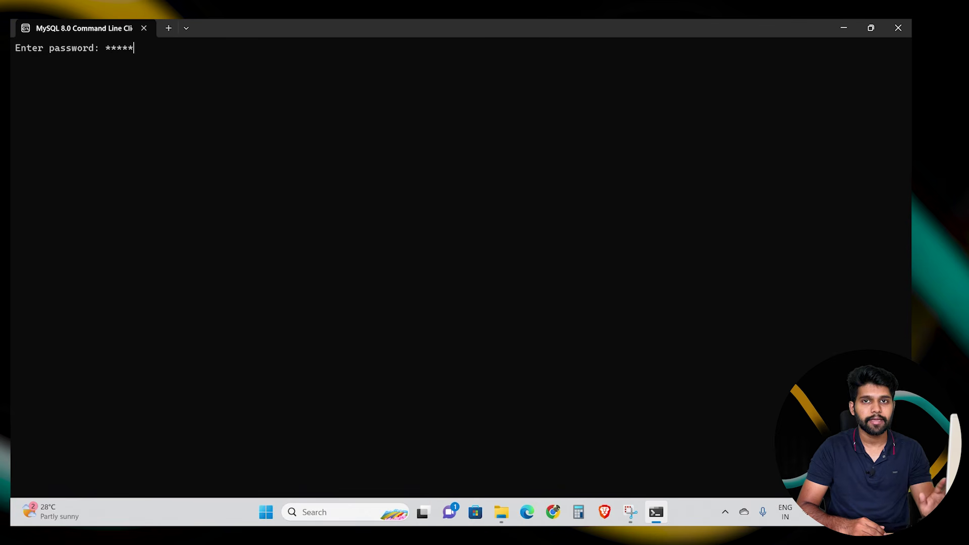
key(Return)
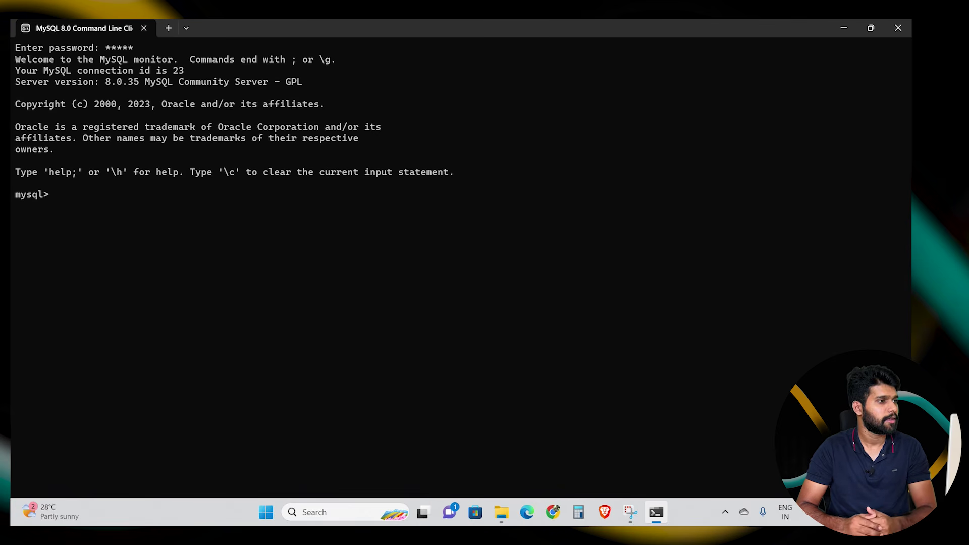